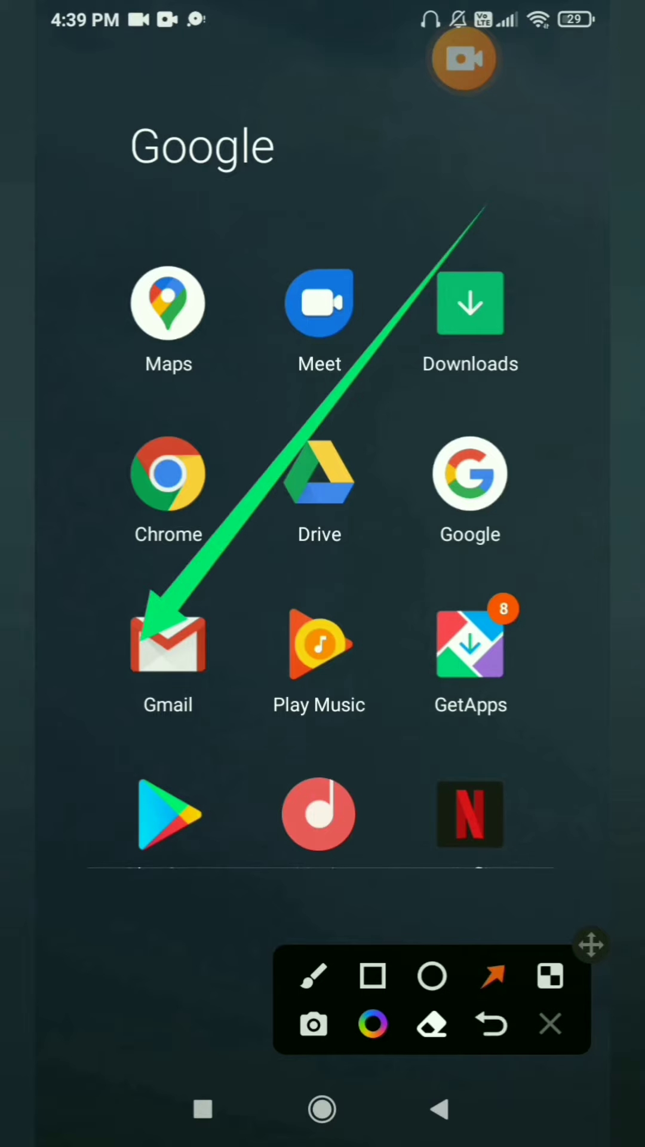
- Launch the Gmail app
{"action": "left_click", "coordinate": [550, 1025]}
{"action": "left_click", "coordinate": [167, 645]}
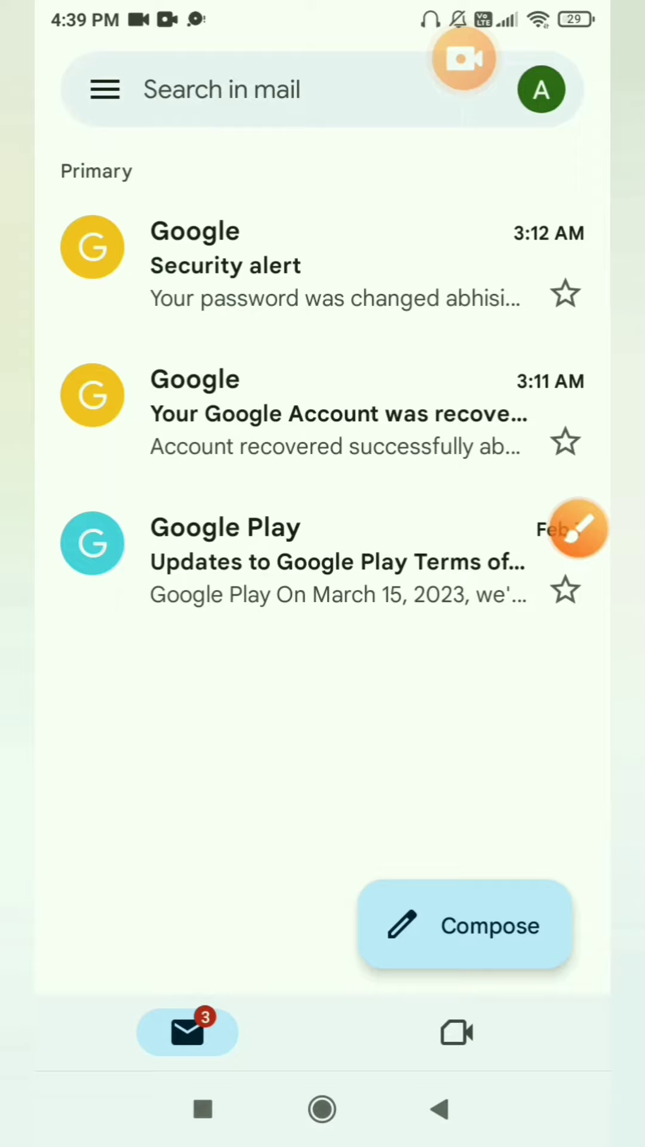
{"action": "left_click", "coordinate": [578, 530]}
{"action": "left_click", "coordinate": [493, 975]}
{"action": "left_click_drag", "start_coordinate": [83, 789], "coordinate": [584, 90]}
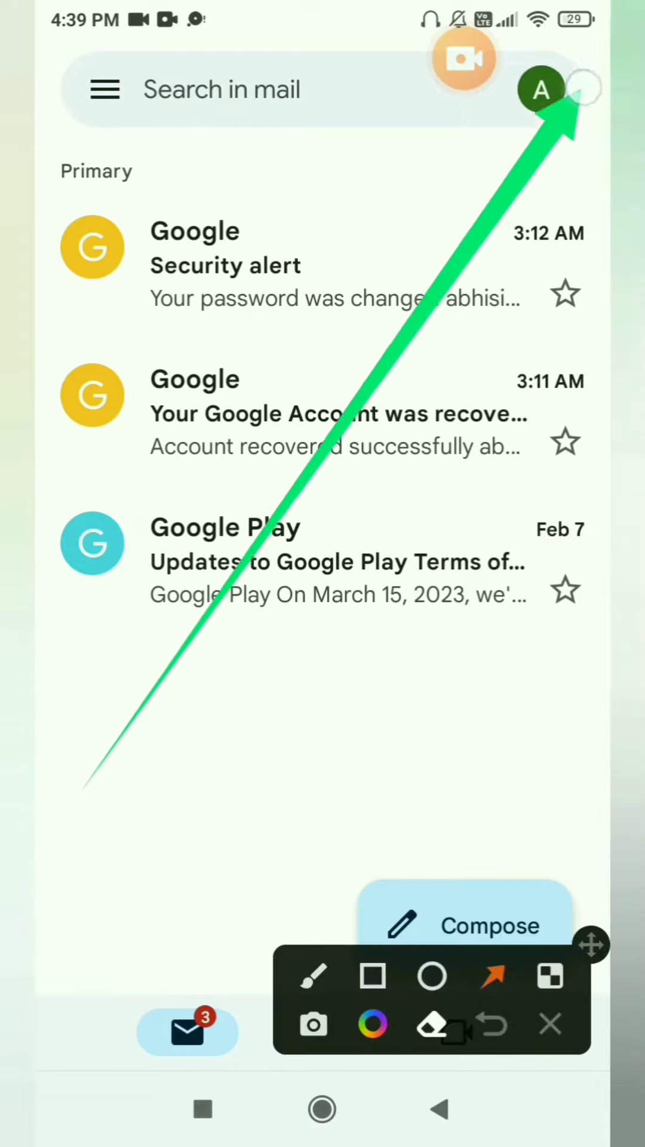
- Show the list of accounts signed in on the phone
{"action": "left_click", "coordinate": [550, 1024]}
{"action": "left_click", "coordinate": [541, 89]}
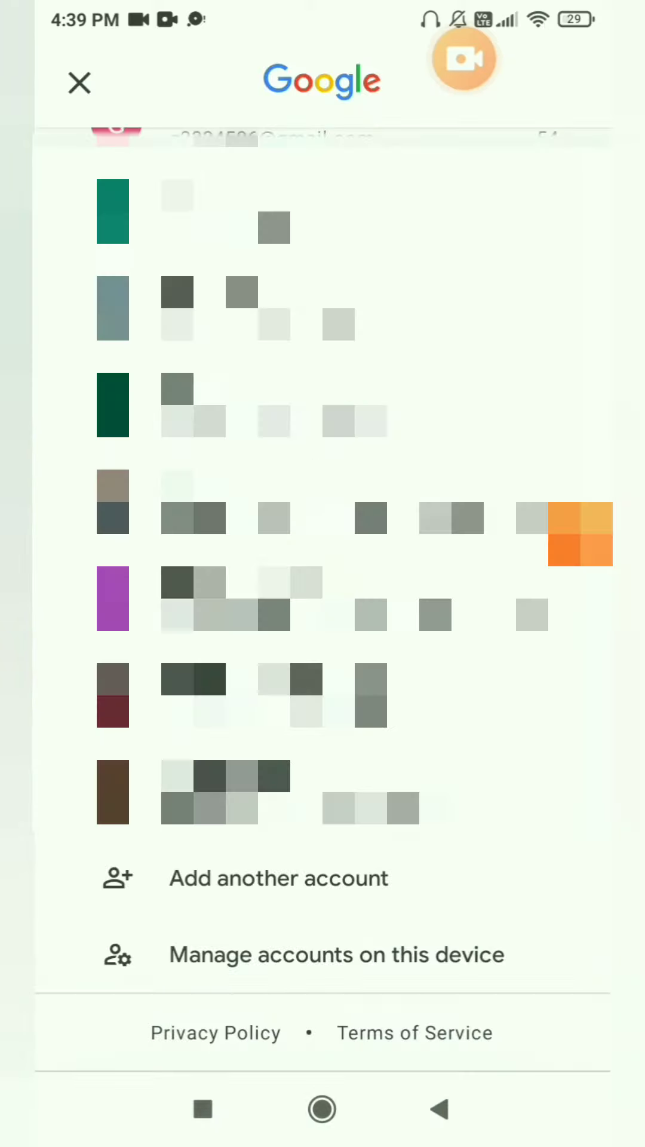
{"action": "left_click", "coordinate": [581, 534]}
{"action": "left_click", "coordinate": [373, 975]}
{"action": "mouse_move", "coordinate": [66, 828]}
{"action": "left_mouse_down"}
{"action": "mouse_move", "coordinate": [122, 913]}
{"action": "mouse_move", "coordinate": [570, 919]}
{"action": "left_mouse_up"}
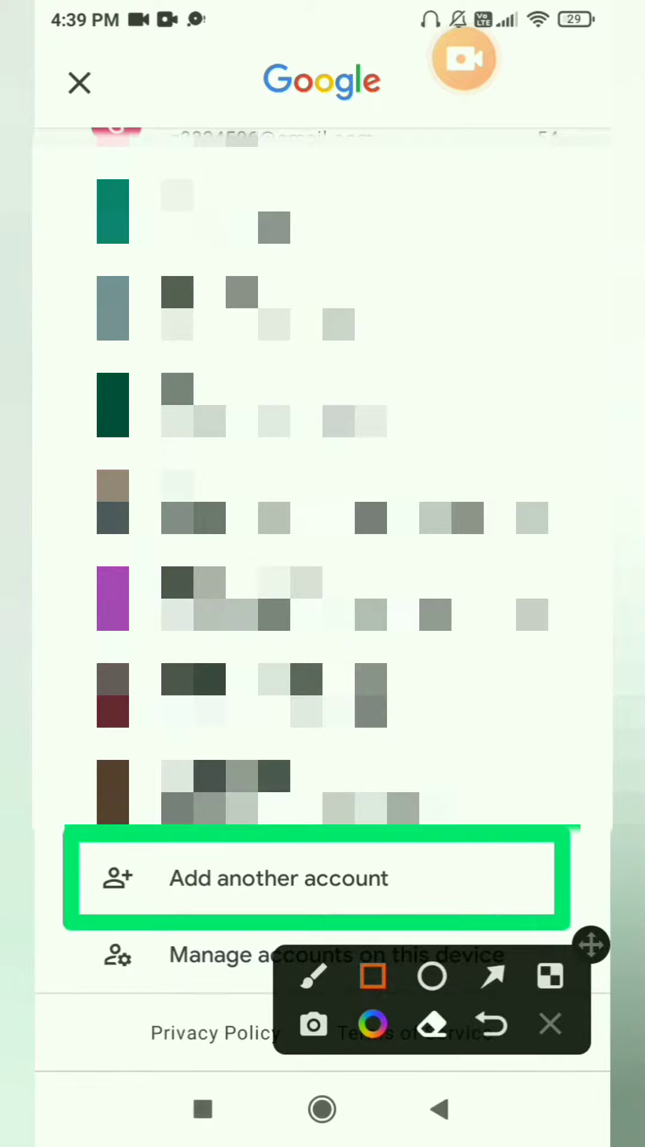
- Choose Add another account, then Google as the email type
{"action": "left_click", "coordinate": [551, 1024]}
{"action": "left_click", "coordinate": [321, 878]}
{"action": "left_click", "coordinate": [581, 534]}
{"action": "mouse_move", "coordinate": [62, 307]}
{"action": "left_mouse_down"}
{"action": "mouse_move", "coordinate": [72, 372]}
{"action": "mouse_move", "coordinate": [547, 404]}
{"action": "mouse_move", "coordinate": [556, 414]}
{"action": "left_mouse_up"}
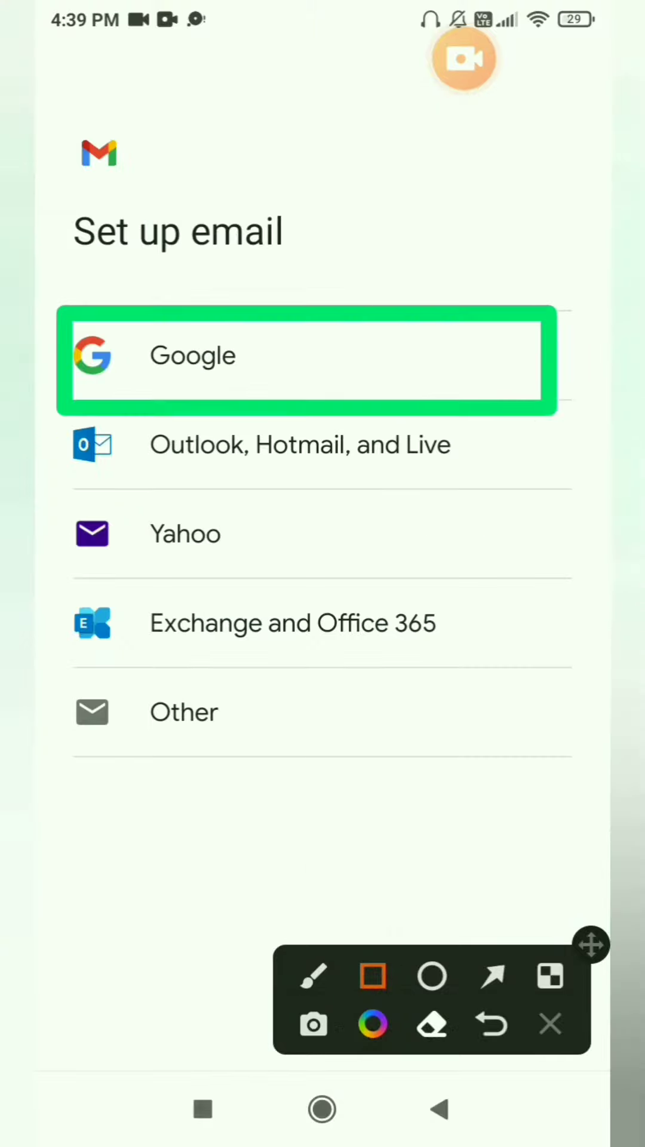
{"action": "left_click", "coordinate": [550, 1024]}
{"action": "left_click", "coordinate": [300, 363]}
- Start creating a new Google account from the sign-in page
{"action": "left_click", "coordinate": [578, 456]}
{"action": "left_click", "coordinate": [493, 975]}
{"action": "mouse_move", "coordinate": [471, 343]}
{"action": "left_mouse_down"}
{"action": "mouse_move", "coordinate": [341, 552]}
{"action": "mouse_move", "coordinate": [184, 961]}
{"action": "left_mouse_up"}
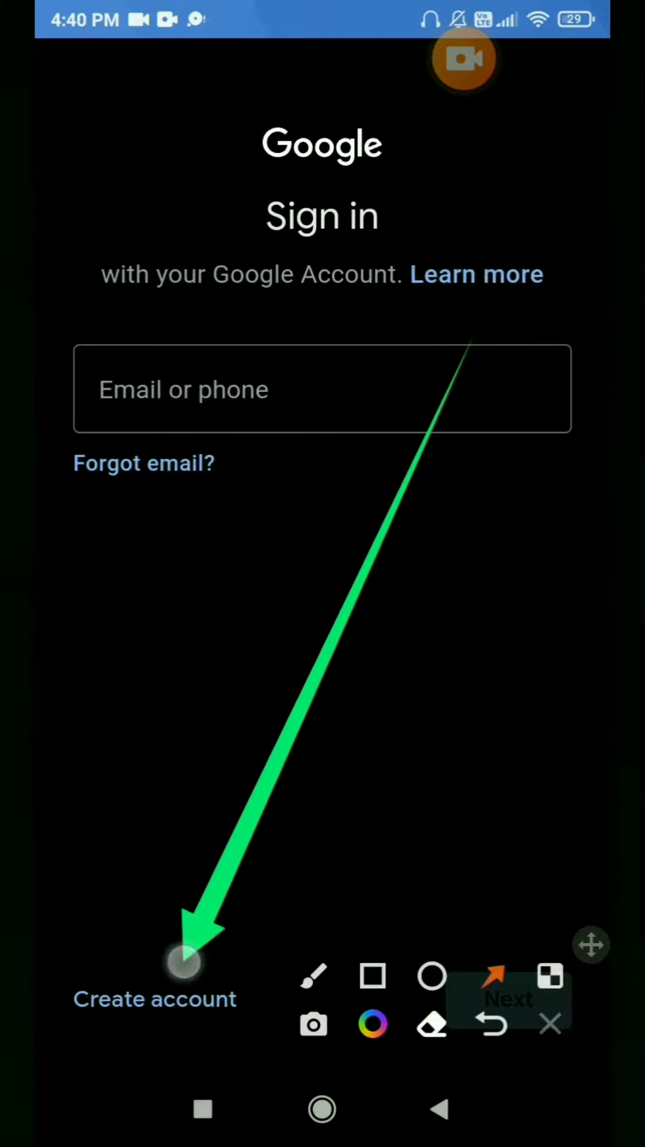
{"action": "left_click", "coordinate": [550, 1024]}
{"action": "left_click", "coordinate": [179, 998]}
- Choose a personal account and enter first name Megha and a last name
{"action": "left_click", "coordinate": [579, 529]}
{"action": "left_click", "coordinate": [373, 976]}
{"action": "mouse_move", "coordinate": [66, 787]}
{"action": "left_mouse_down"}
{"action": "mouse_move", "coordinate": [176, 865]}
{"action": "mouse_move", "coordinate": [379, 891]}
{"action": "left_mouse_up"}
{"action": "left_click", "coordinate": [550, 1024]}
{"action": "left_click", "coordinate": [221, 834]}
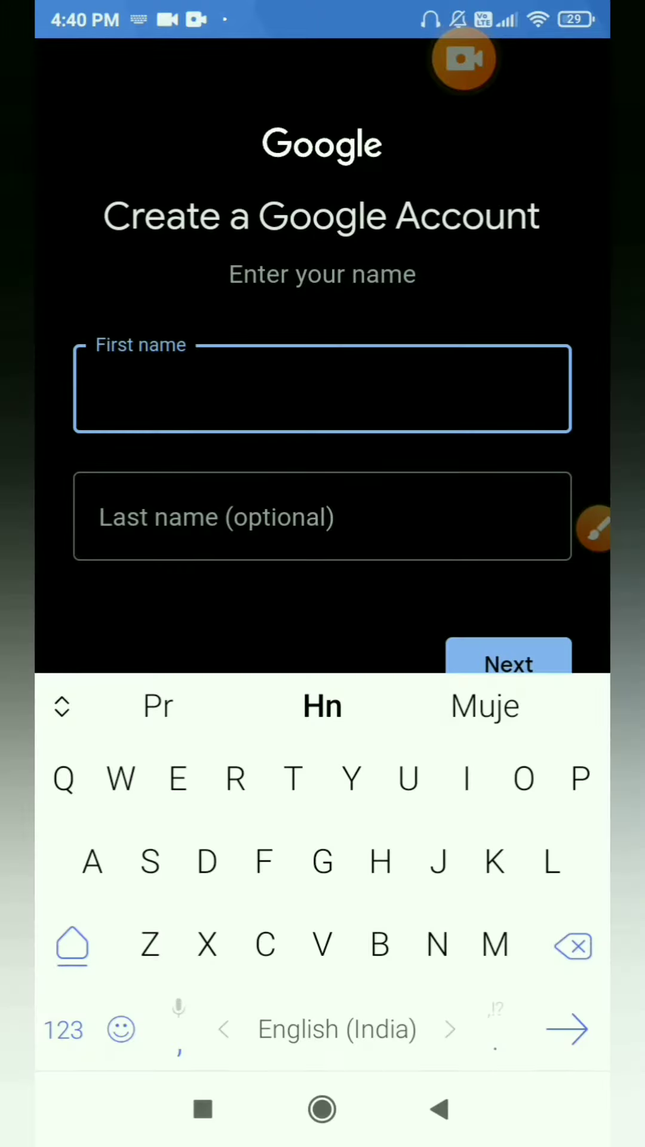
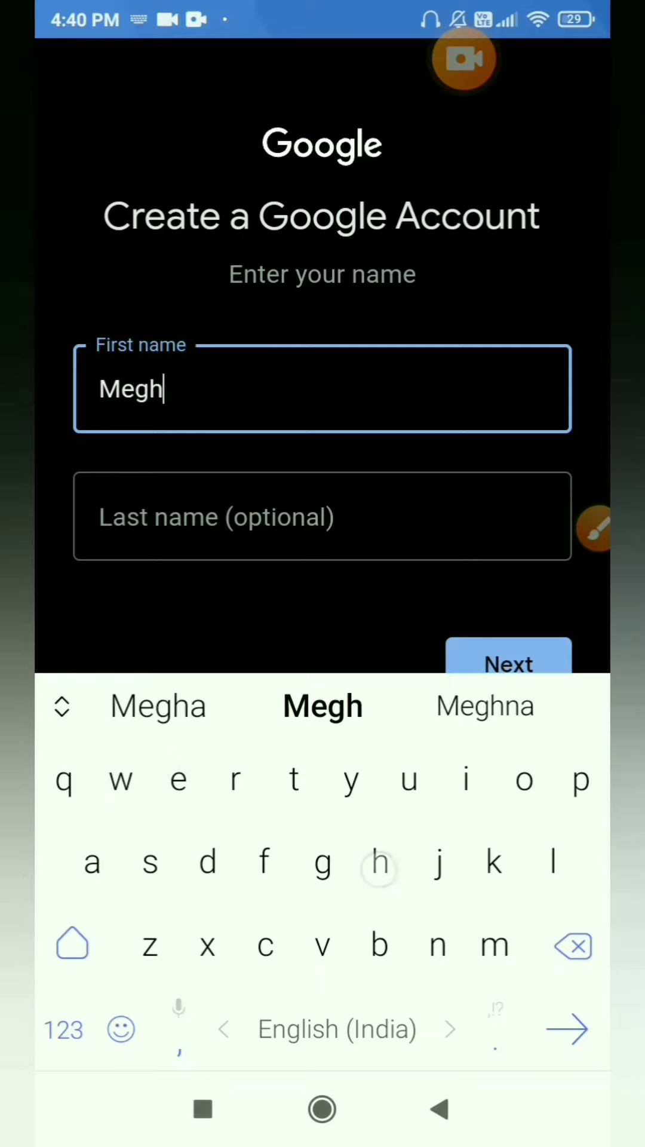
{"action": "key", "text": "Tab"}
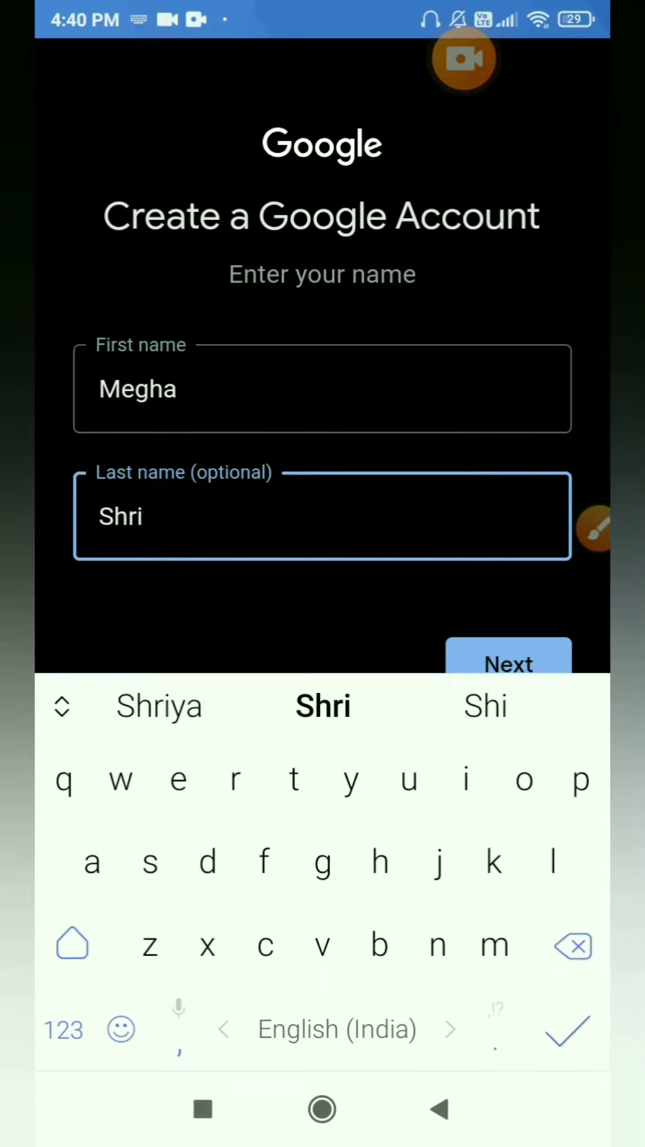
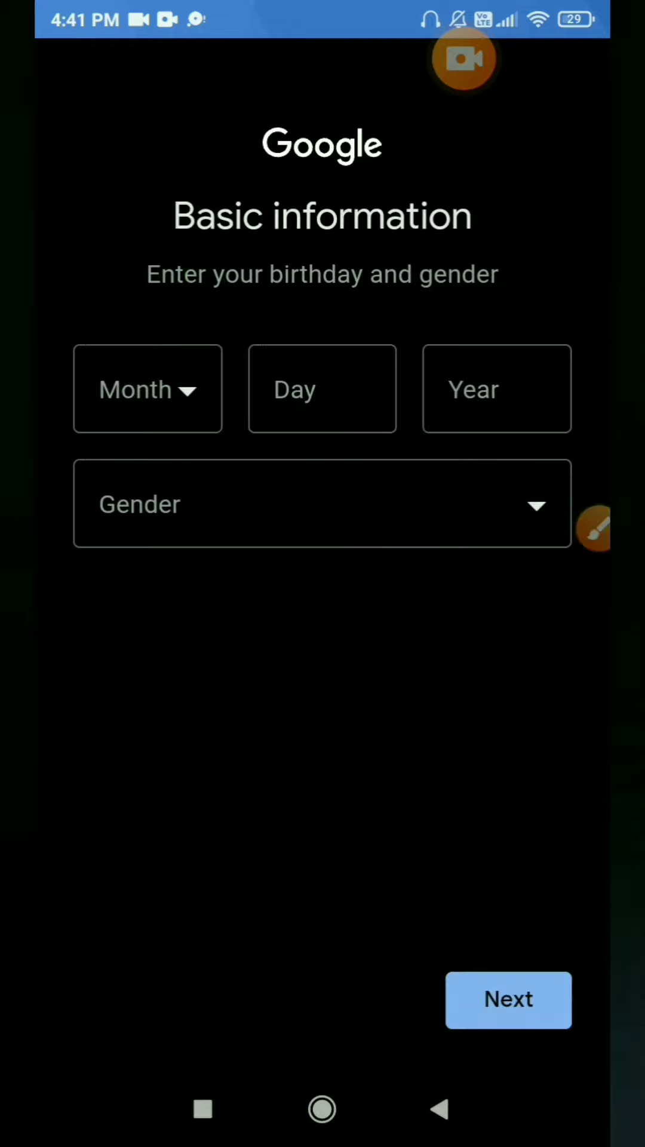
{"action": "left_click", "coordinate": [148, 390]}
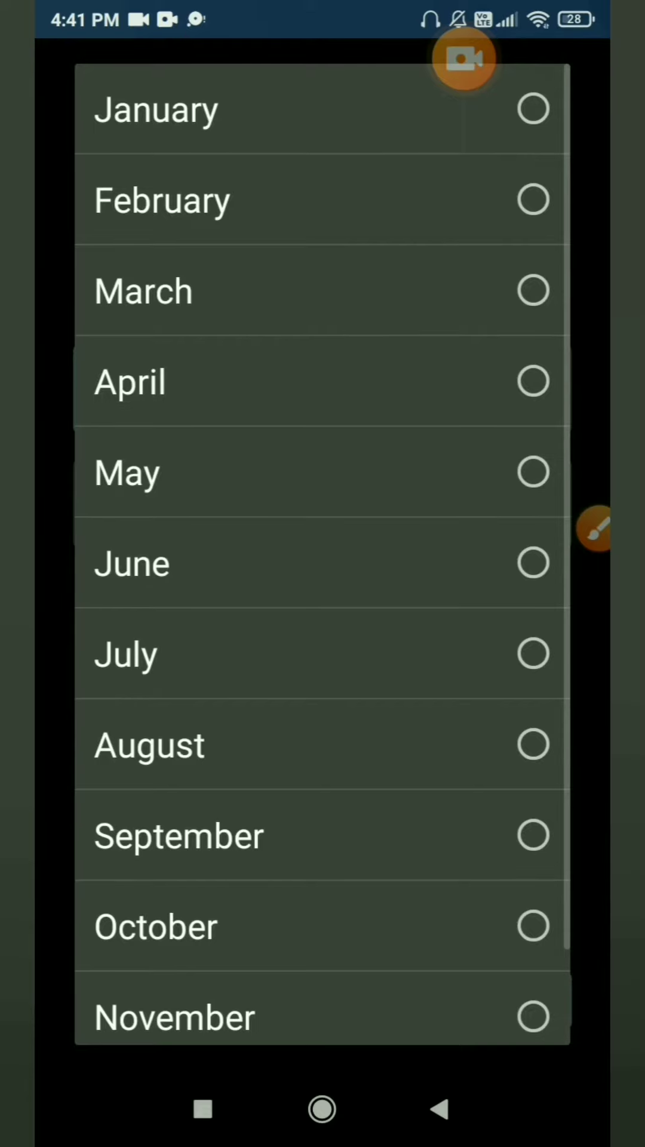
{"action": "scroll", "coordinate": [408, 369], "scroll_direction": "down", "scroll_amount": 1}
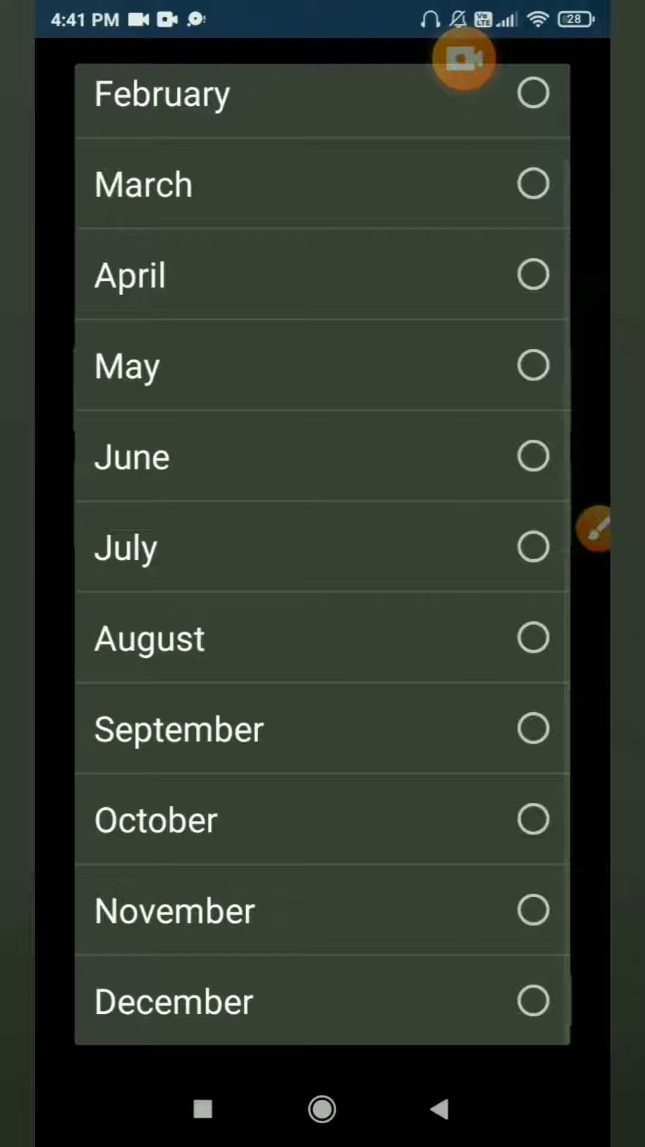
{"action": "left_click", "coordinate": [304, 821]}
{"action": "left_click", "coordinate": [331, 399]}
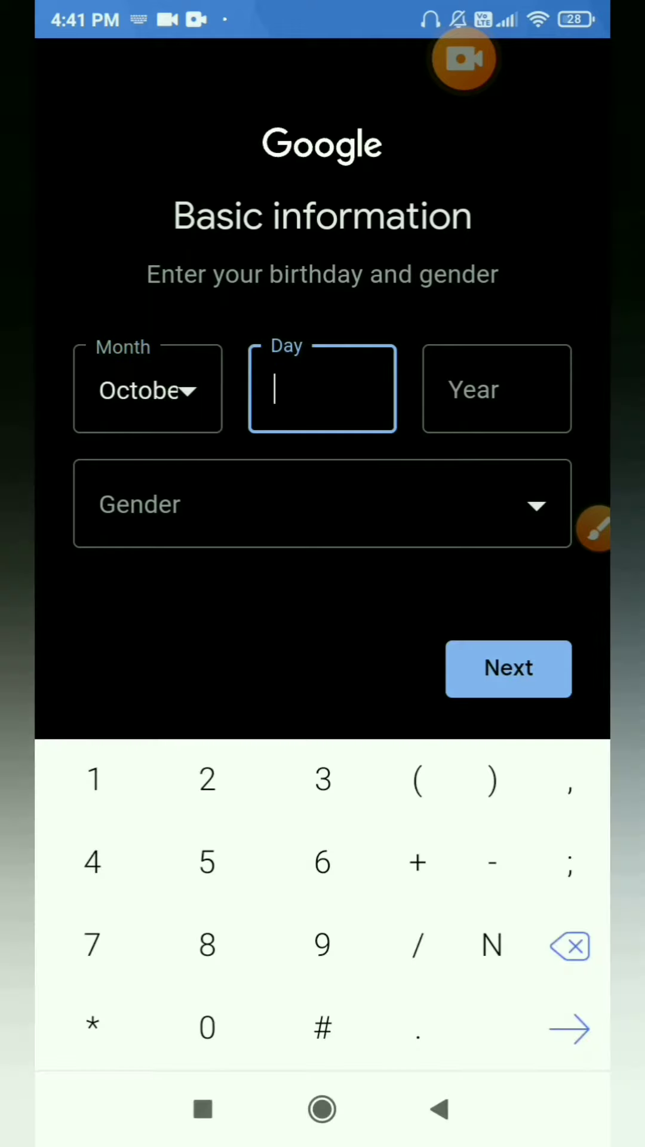
{"action": "type", "text": "20"}
{"action": "left_click", "coordinate": [498, 402]}
{"action": "type", "text": "1"}
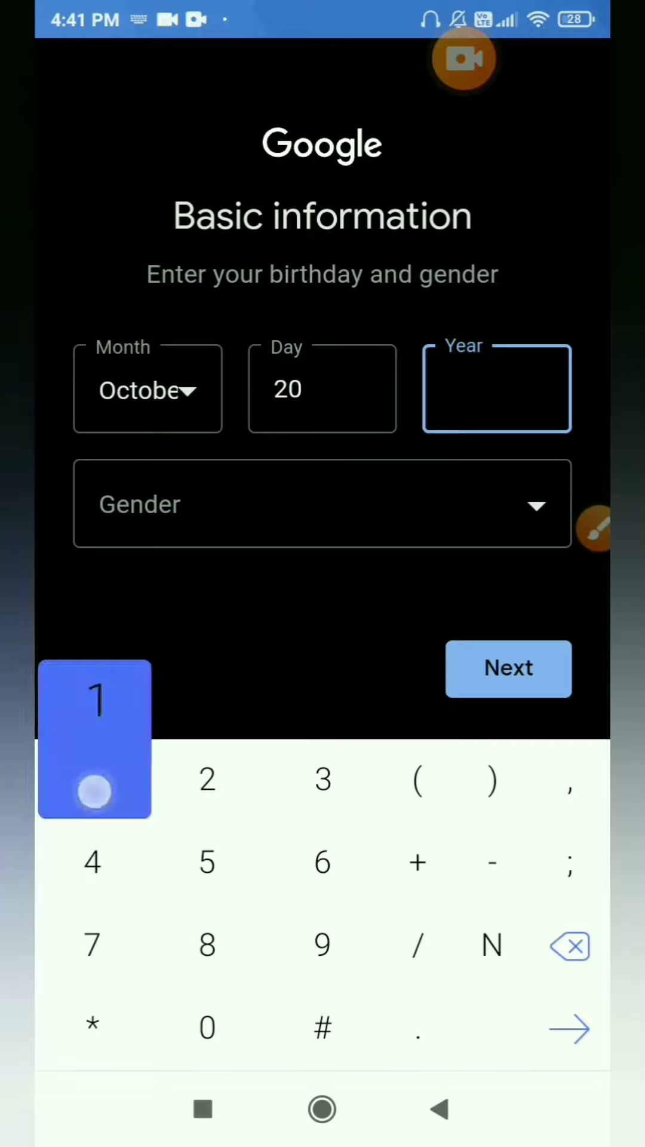
{"action": "type", "text": "999"}
{"action": "left_click", "coordinate": [596, 529]}
{"action": "mouse_move", "coordinate": [36, 451]}
{"action": "left_mouse_down"}
{"action": "mouse_move", "coordinate": [494, 550]}
{"action": "mouse_move", "coordinate": [613, 552]}
{"action": "left_mouse_up"}
- Set the gender to Female
{"action": "left_click", "coordinate": [551, 1025]}
{"action": "left_click", "coordinate": [379, 524]}
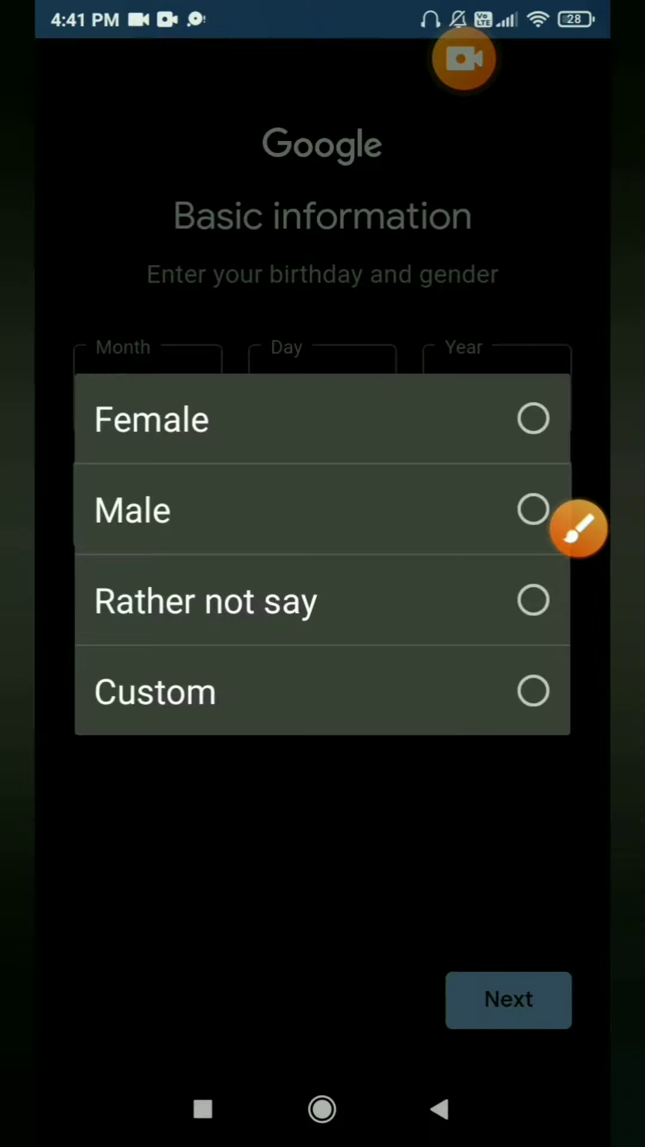
{"action": "left_click", "coordinate": [533, 509]}
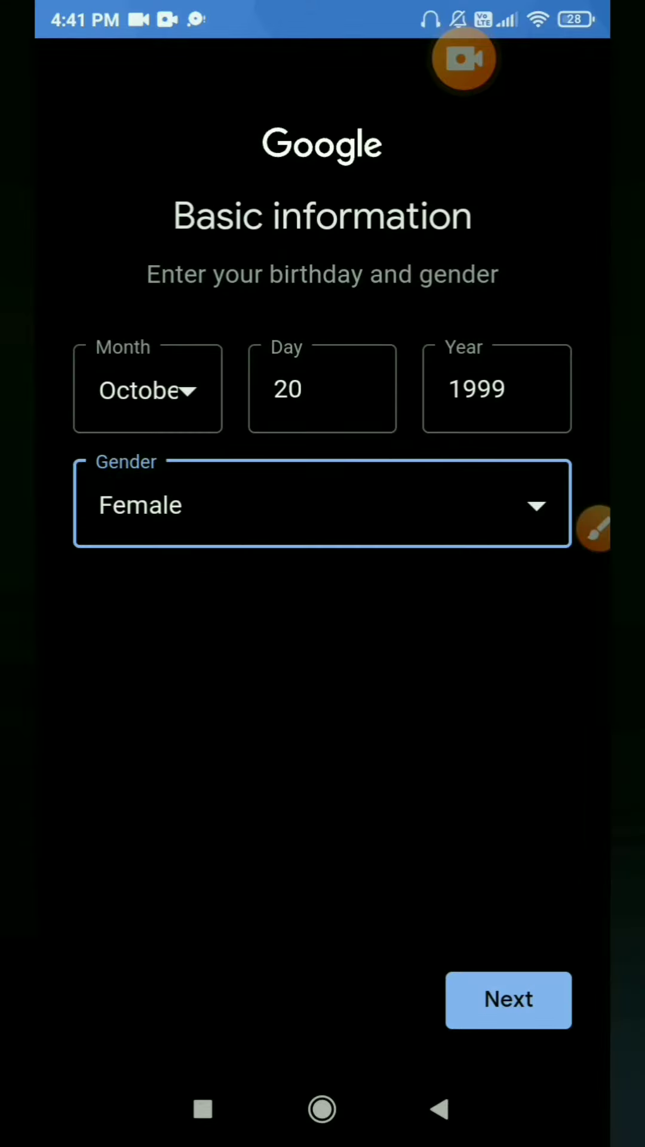
{"action": "left_click", "coordinate": [595, 529]}
{"action": "left_click", "coordinate": [493, 975]}
{"action": "left_click_drag", "start_coordinate": [235, 240], "coordinate": [495, 952]}
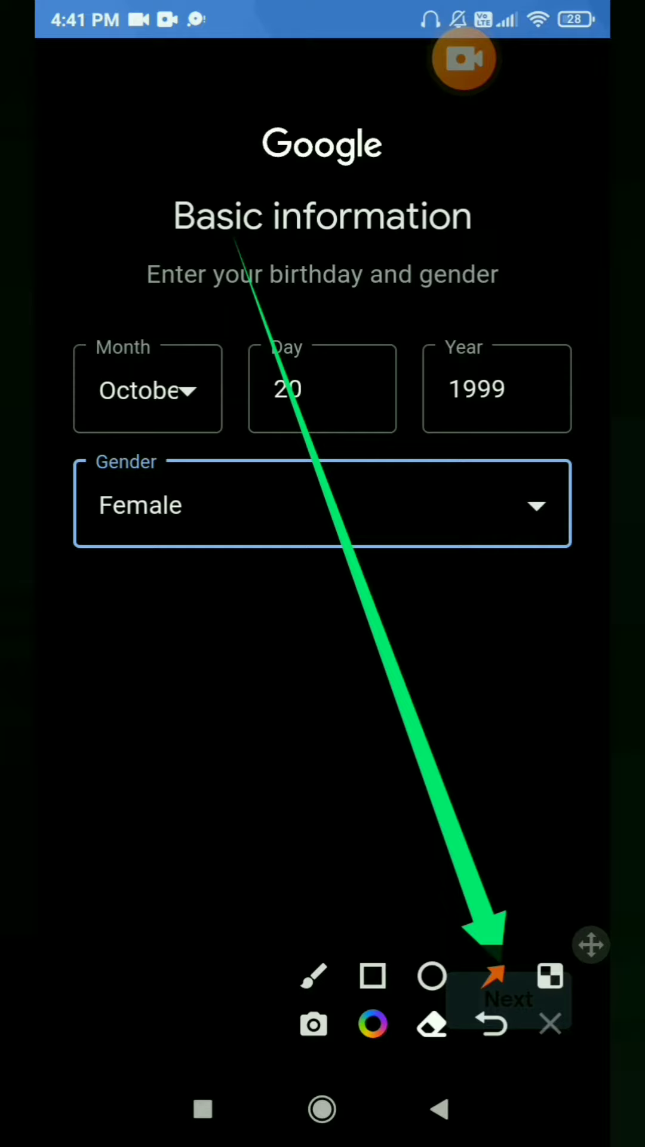
- Move to address selection and opt to create a custom Gmail address
{"action": "left_click", "coordinate": [550, 1024]}
{"action": "left_click", "coordinate": [372, 974]}
{"action": "mouse_move", "coordinate": [52, 466]}
{"action": "left_mouse_down"}
{"action": "mouse_move", "coordinate": [239, 609]}
{"action": "mouse_move", "coordinate": [571, 630]}
{"action": "left_mouse_up"}
{"action": "left_click", "coordinate": [551, 1025]}
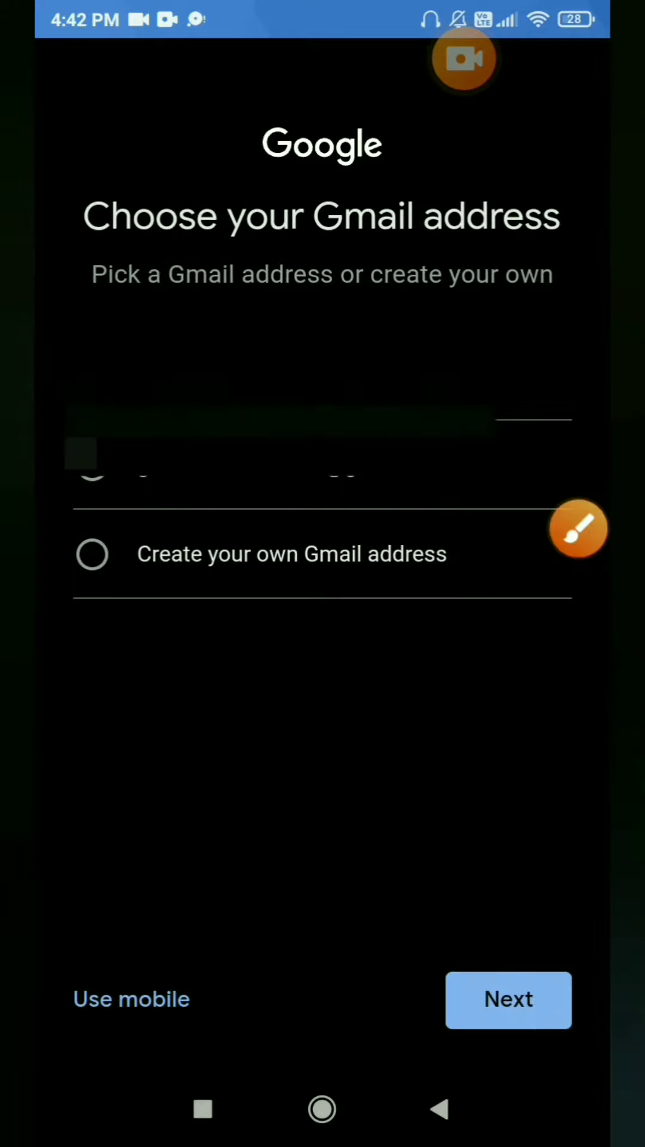
{"action": "left_click", "coordinate": [380, 554]}
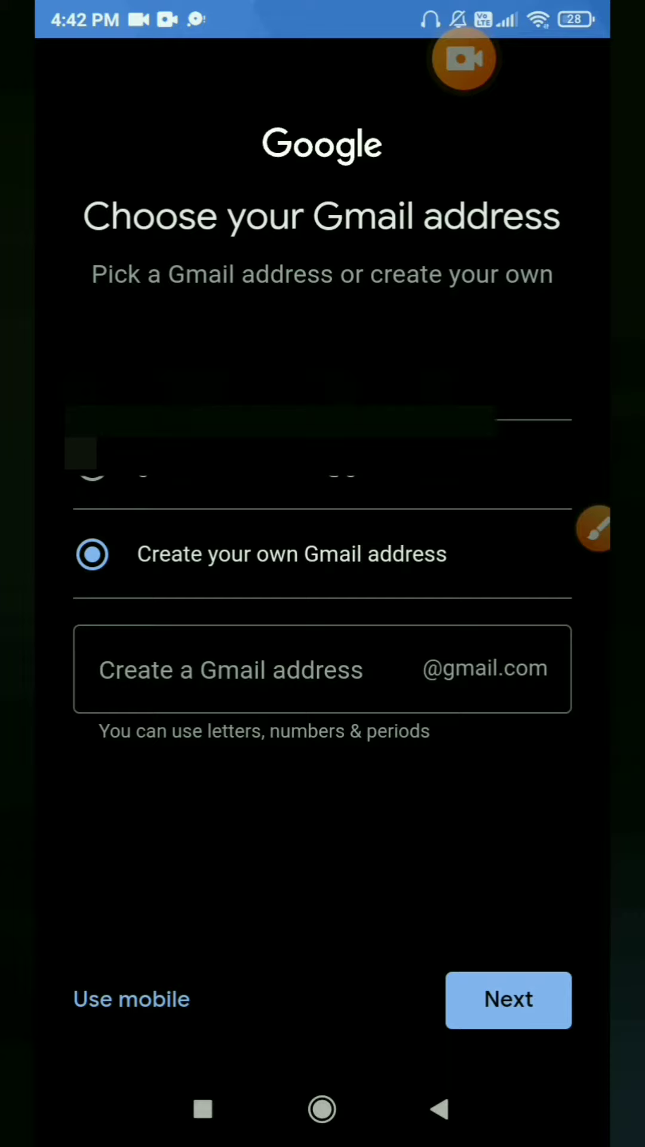
{"action": "left_click", "coordinate": [243, 666]}
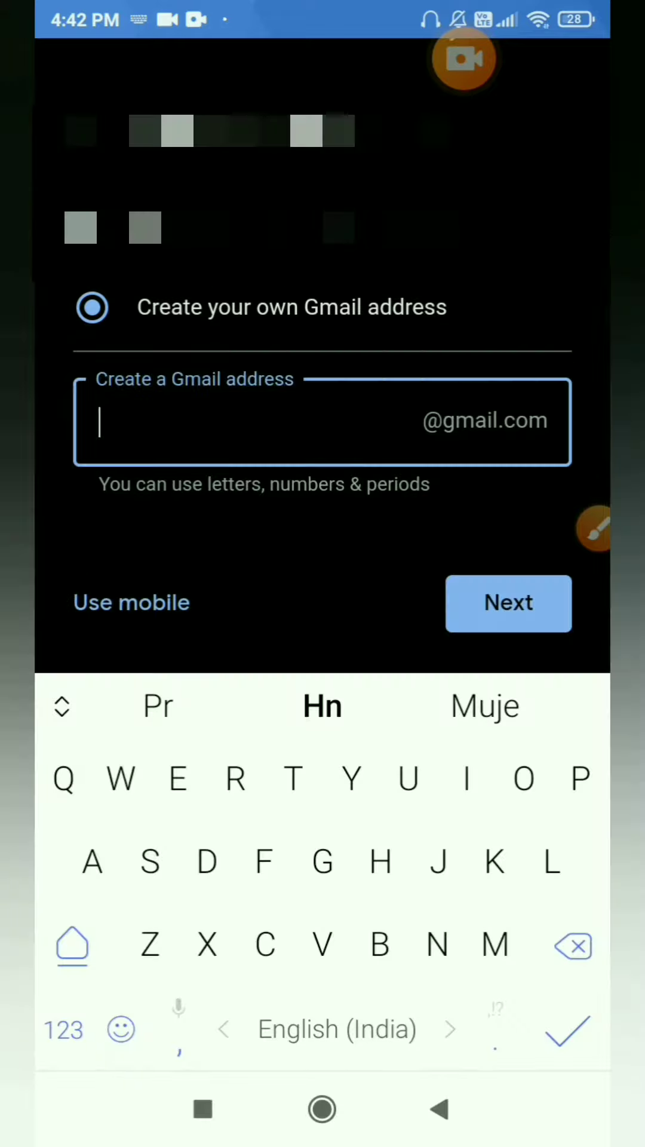
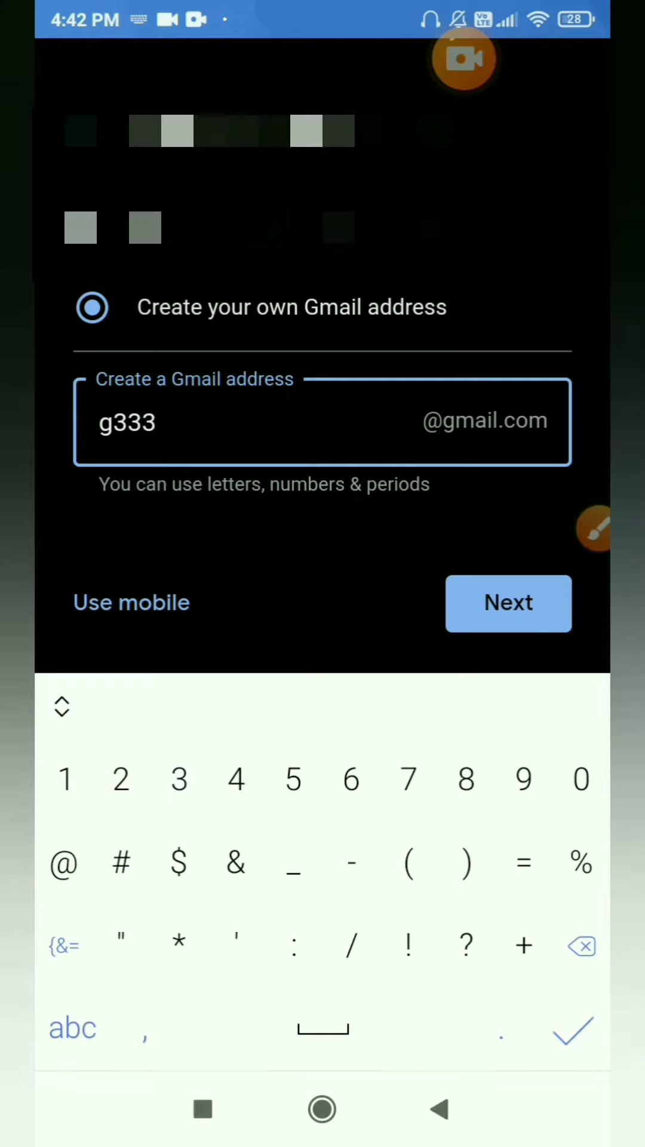
{"action": "left_click", "coordinate": [595, 529]}
{"action": "left_click_drag", "start_coordinate": [404, 699], "coordinate": [587, 707]}
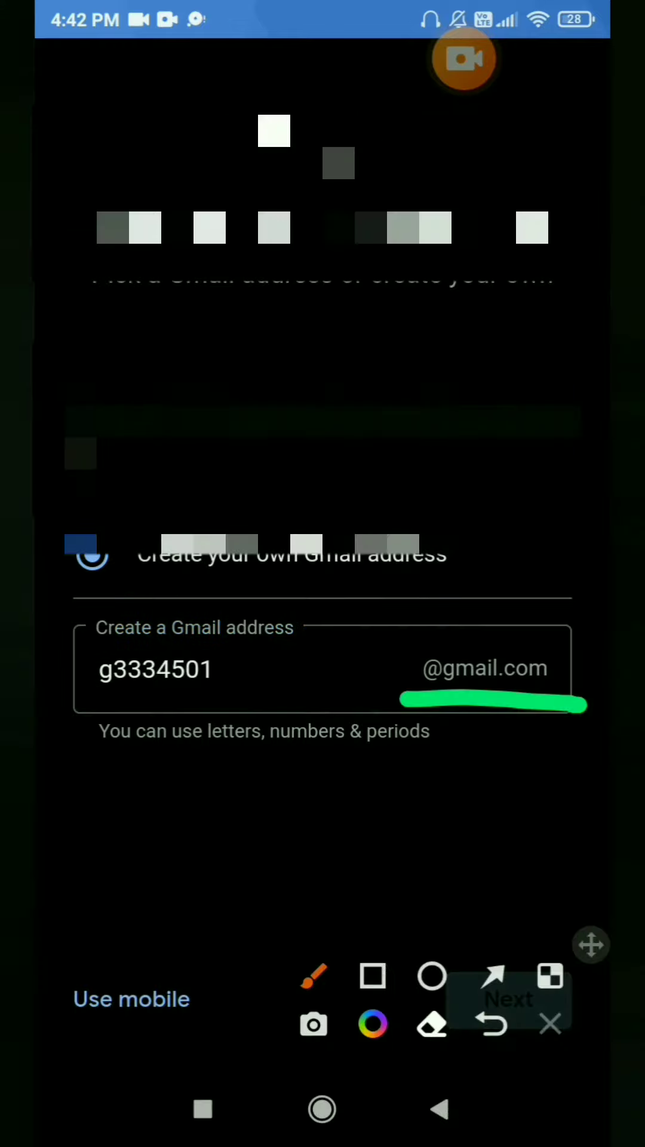
{"action": "mouse_move", "coordinate": [81, 720]}
{"action": "left_mouse_down"}
{"action": "mouse_move", "coordinate": [229, 773]}
{"action": "mouse_move", "coordinate": [201, 757]}
{"action": "left_mouse_up"}
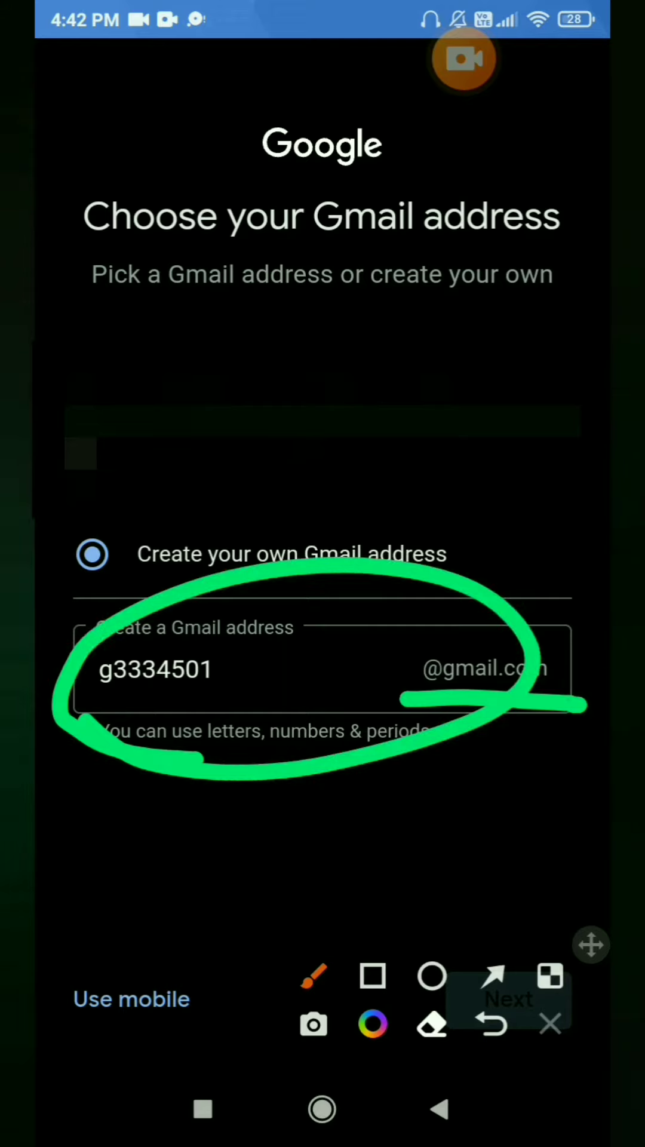
{"action": "left_click_drag", "start_coordinate": [82, 702], "coordinate": [273, 705]}
{"action": "left_click_drag", "start_coordinate": [387, 708], "coordinate": [591, 696]}
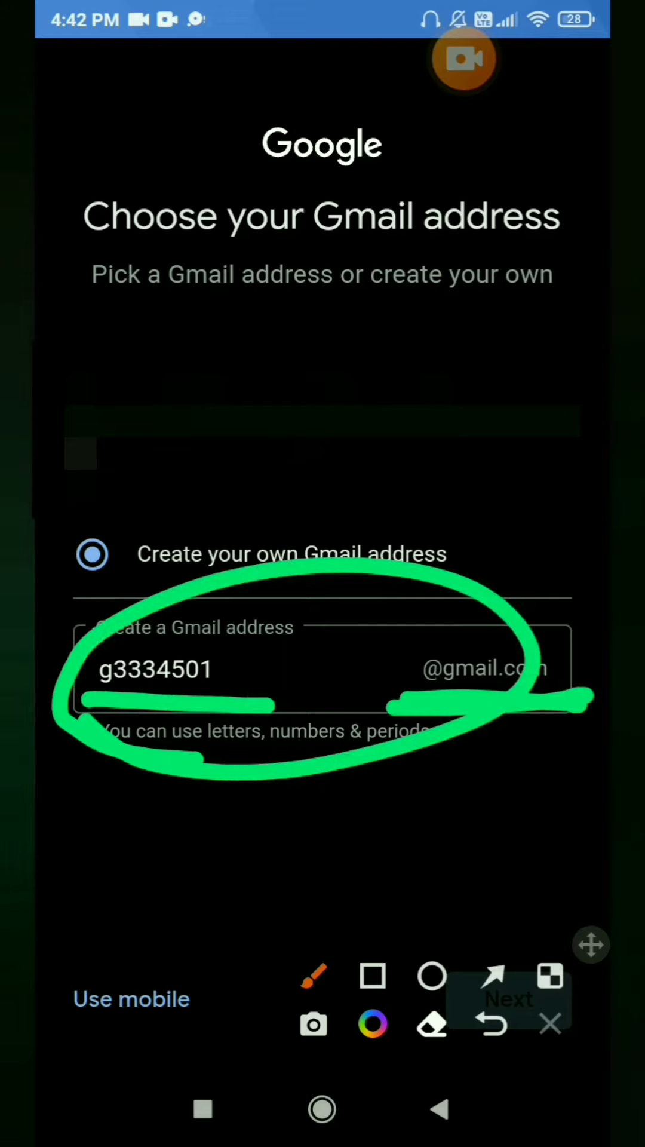
{"action": "left_click", "coordinate": [551, 1024]}
{"action": "left_click", "coordinate": [578, 529]}
{"action": "left_click", "coordinate": [494, 976]}
{"action": "mouse_move", "coordinate": [371, 499]}
{"action": "left_mouse_down"}
{"action": "mouse_move", "coordinate": [453, 743]}
{"action": "mouse_move", "coordinate": [512, 986]}
{"action": "left_mouse_up"}
{"action": "left_click", "coordinate": [550, 1024]}
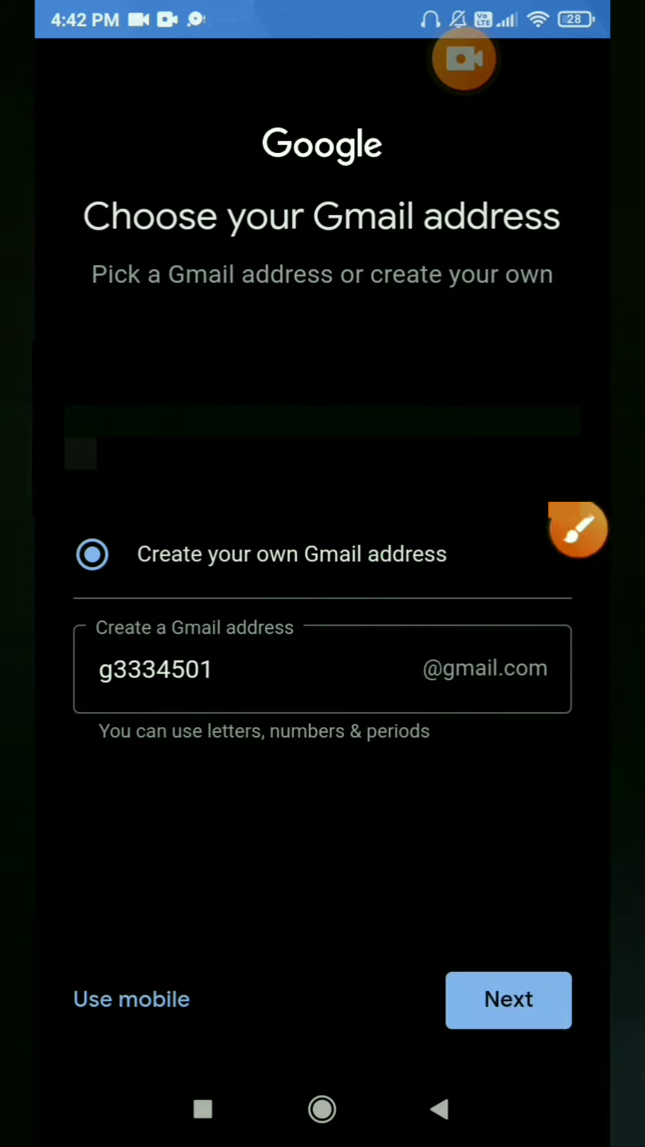
- Enter a password for the new account and submit it
{"action": "left_click", "coordinate": [509, 1000]}
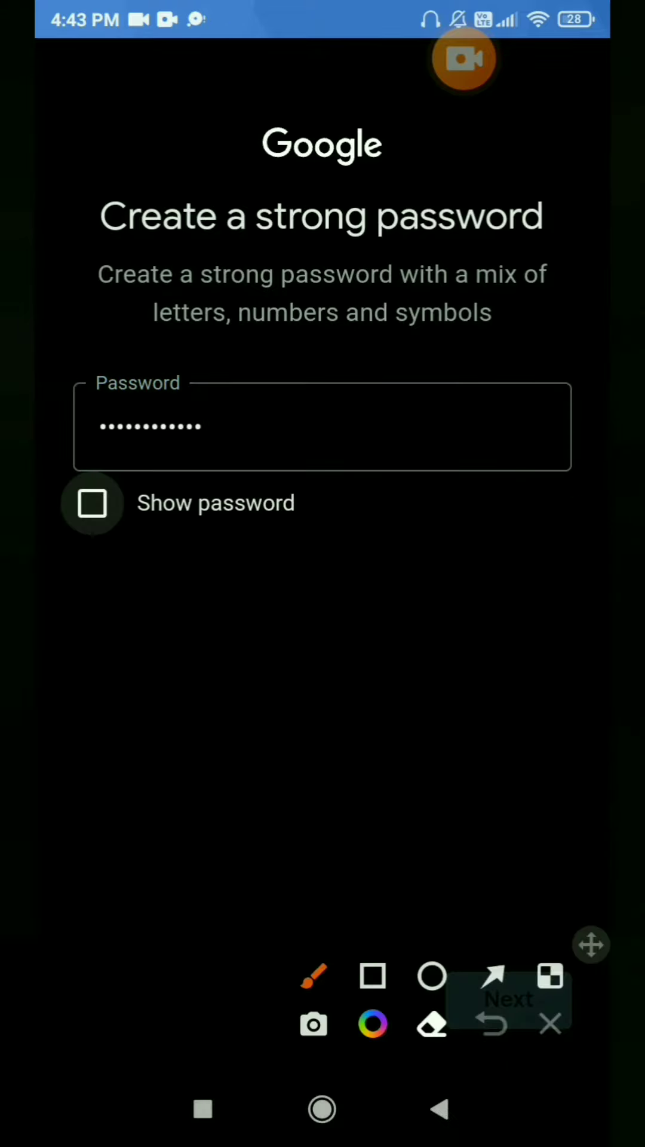
{"action": "left_click", "coordinate": [494, 976]}
{"action": "left_click_drag", "start_coordinate": [319, 420], "coordinate": [514, 963]}
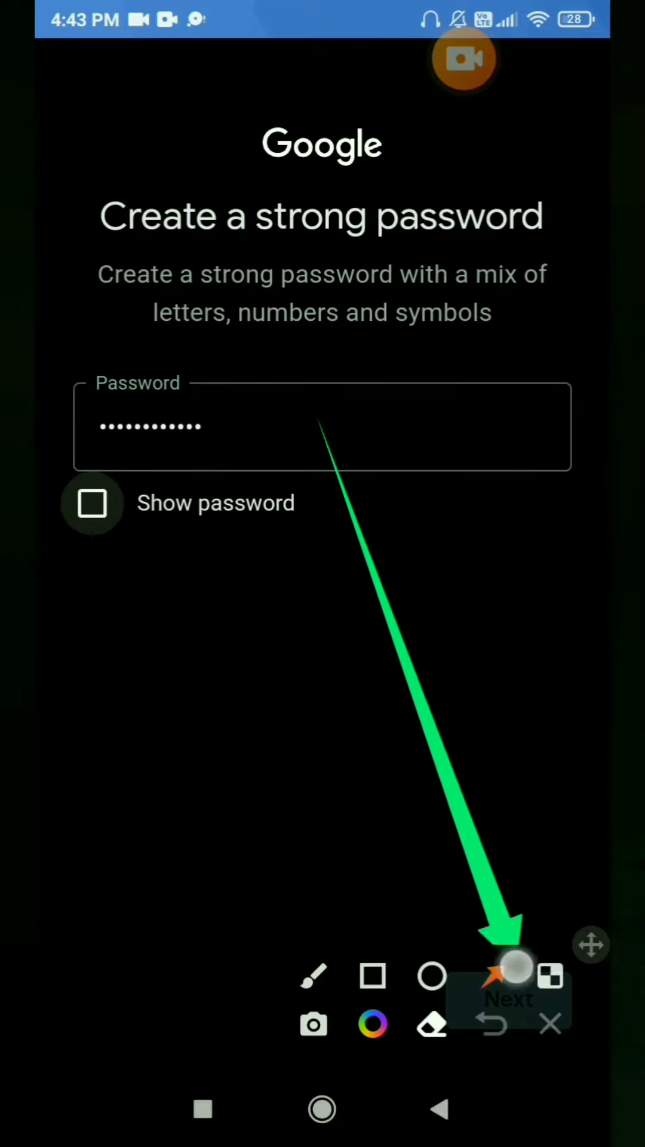
{"action": "left_click", "coordinate": [550, 1024]}
{"action": "left_click", "coordinate": [508, 999]}
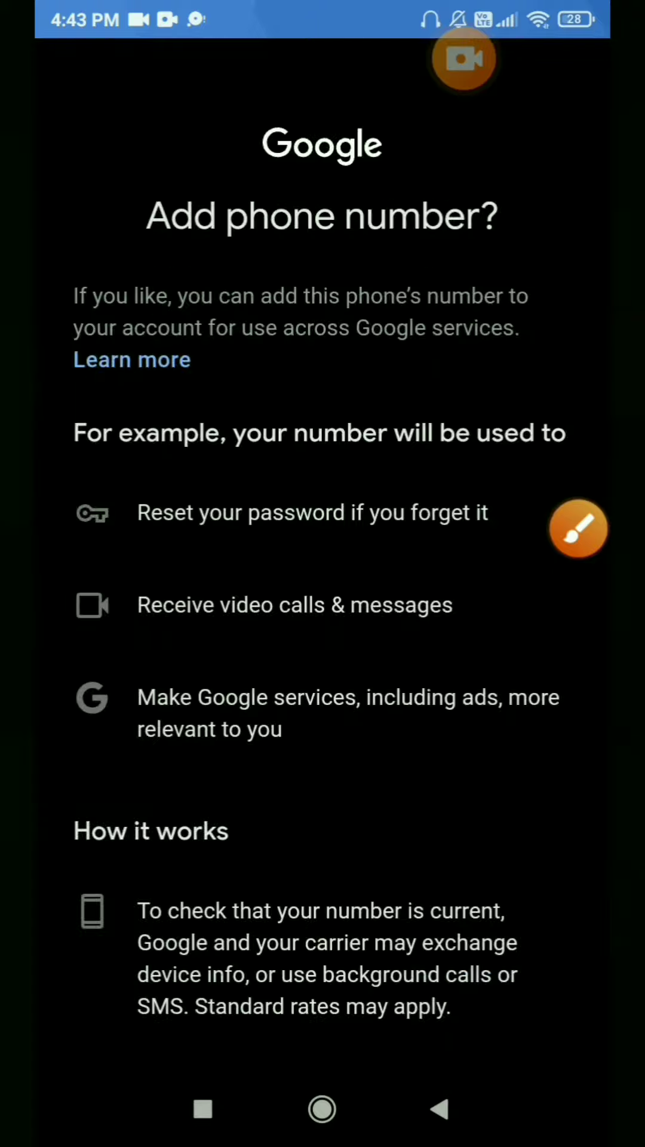
{"action": "scroll", "coordinate": [334, 673], "scroll_direction": "down", "scroll_amount": 2}
{"action": "scroll", "coordinate": [334, 672], "scroll_direction": "down", "scroll_amount": 5}
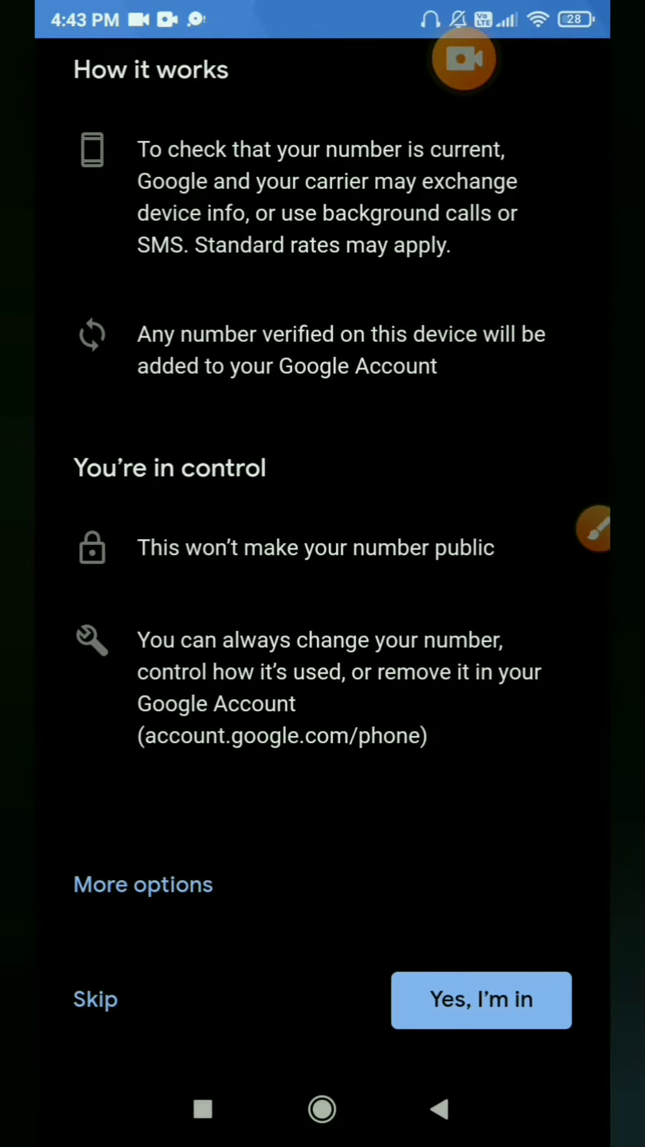
- Accept adding the phone number with 'Yes, I'm in'
{"action": "left_click", "coordinate": [587, 529]}
{"action": "left_click", "coordinate": [551, 1023]}
{"action": "left_click", "coordinate": [481, 999]}
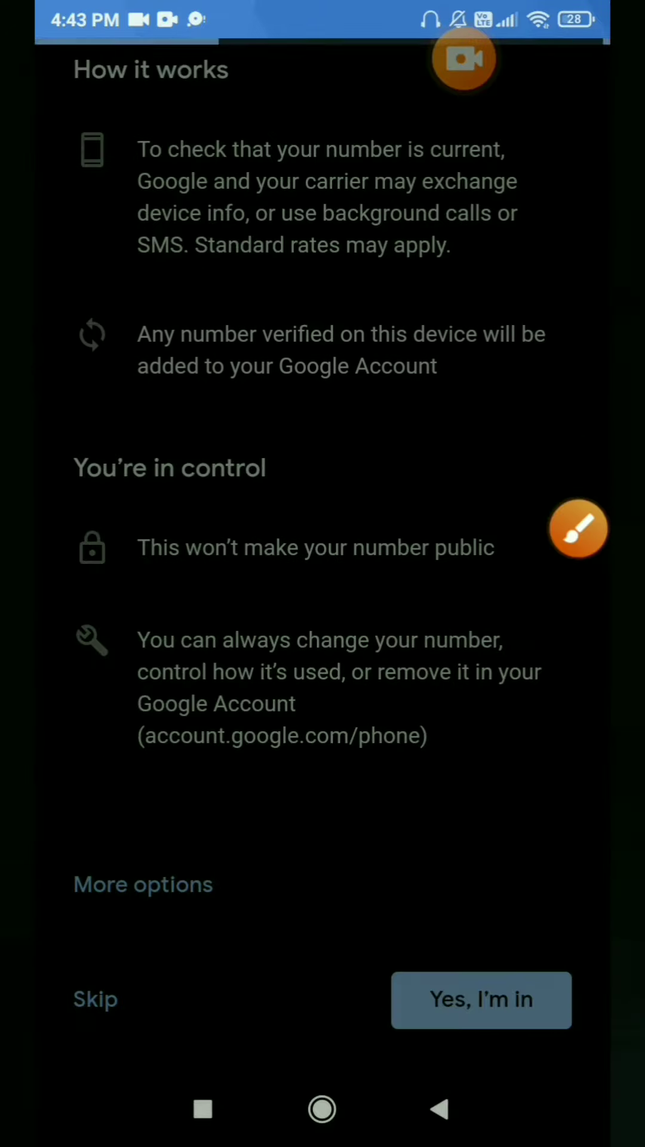
{"action": "left_click", "coordinate": [581, 457]}
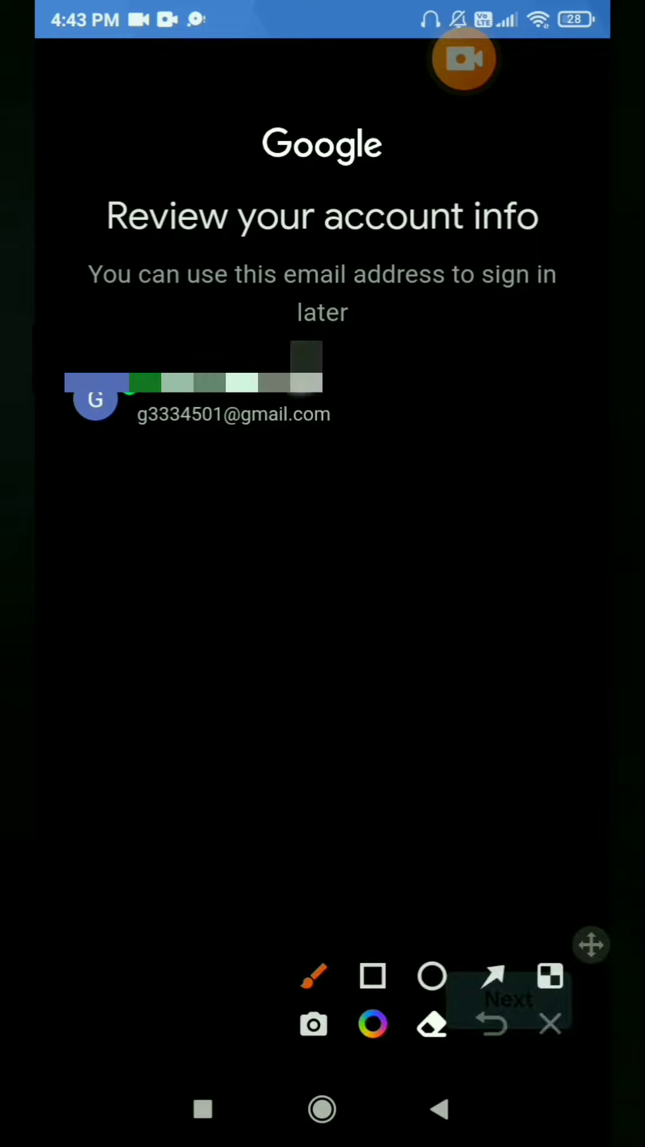
{"action": "left_click_drag", "start_coordinate": [201, 391], "coordinate": [325, 384]}
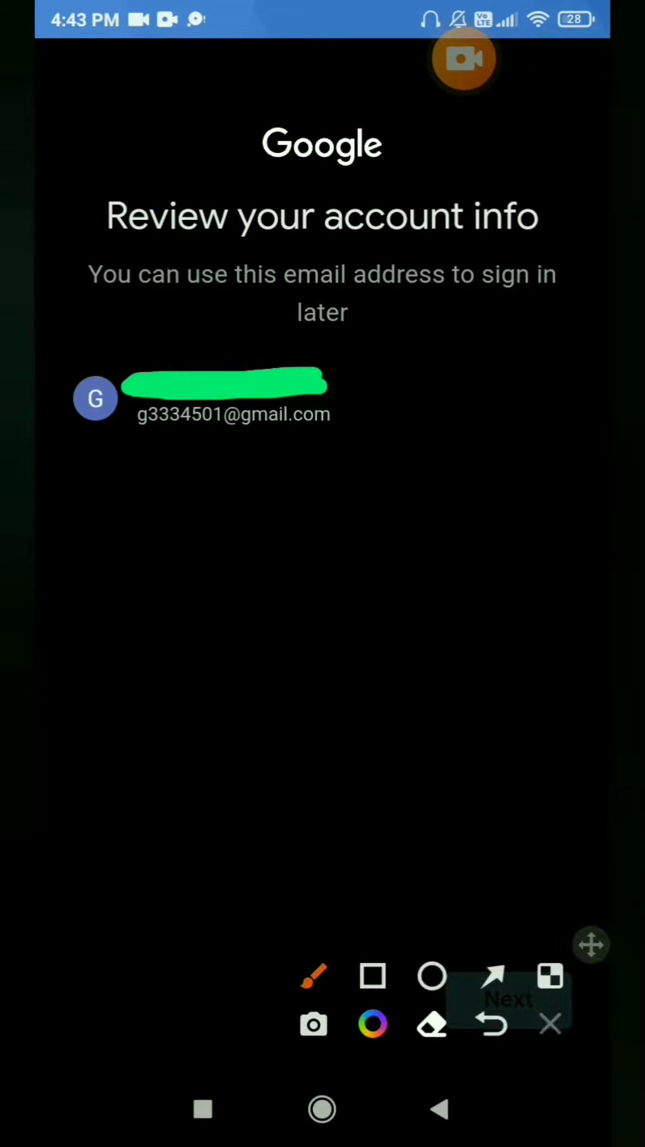
{"action": "left_click_drag", "start_coordinate": [265, 484], "coordinate": [132, 469]}
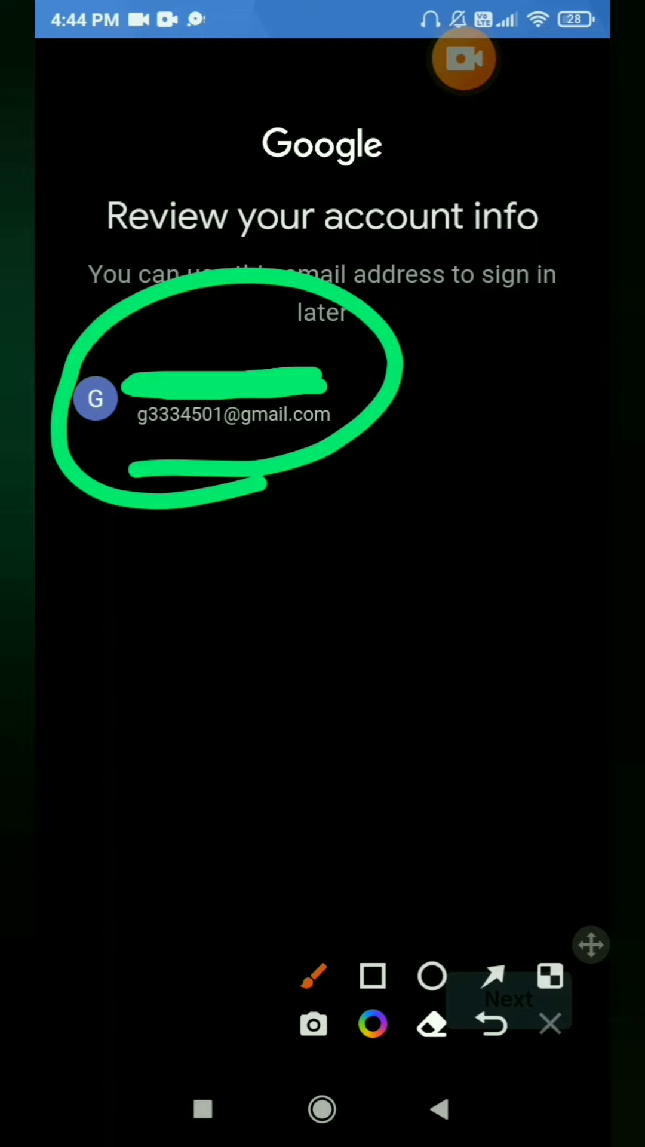
{"action": "left_click", "coordinate": [550, 1023]}
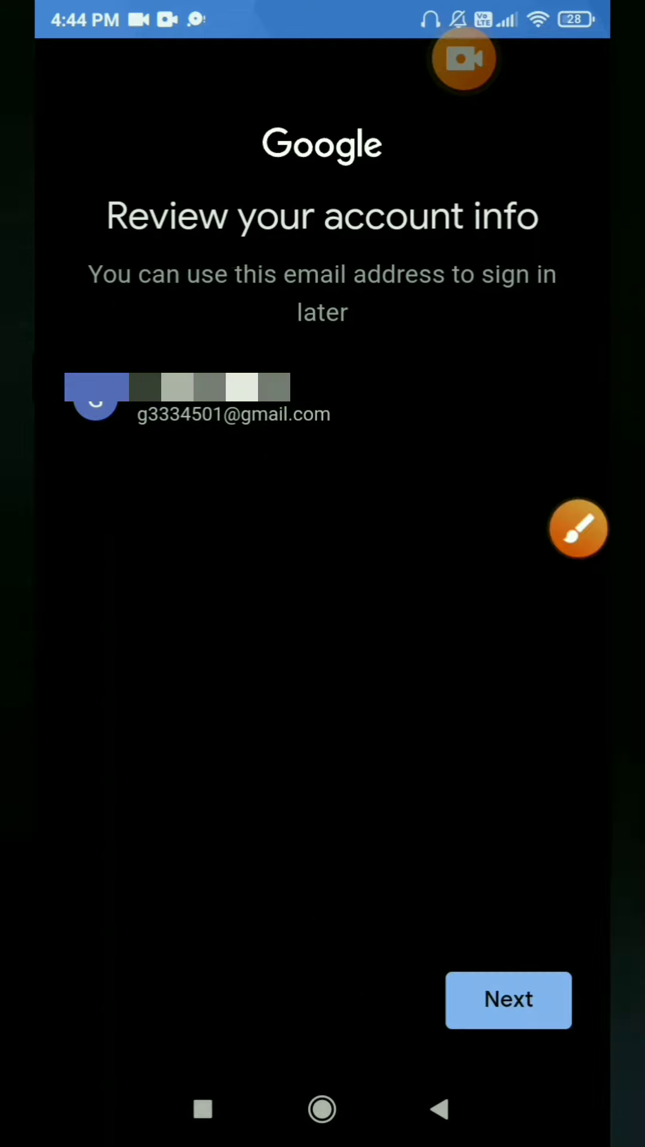
{"action": "left_click", "coordinate": [579, 528]}
{"action": "left_click", "coordinate": [494, 976]}
{"action": "left_click_drag", "start_coordinate": [353, 408], "coordinate": [370, 465]}
{"action": "left_click_drag", "start_coordinate": [396, 526], "coordinate": [520, 962]}
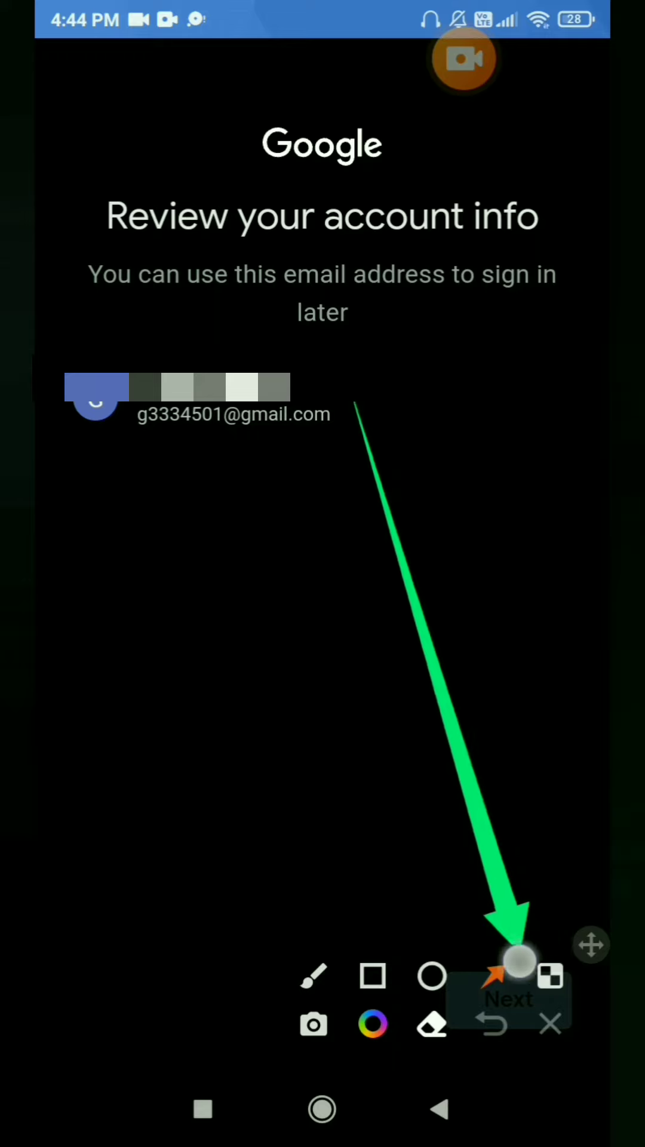
{"action": "left_click", "coordinate": [551, 1023]}
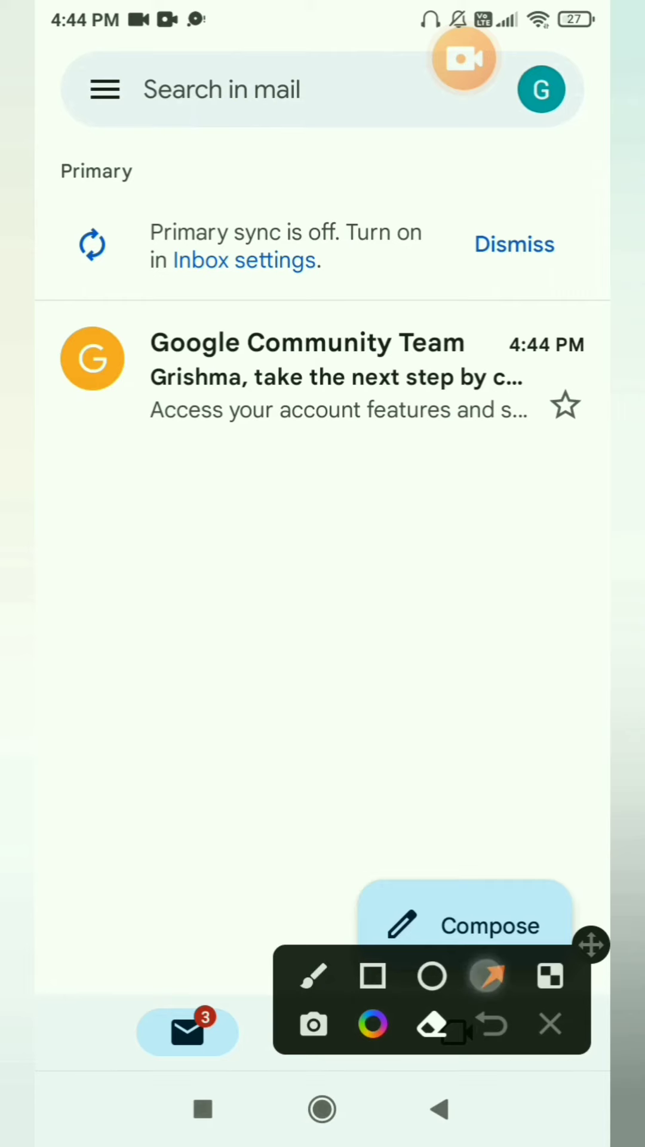
{"action": "left_click_drag", "start_coordinate": [105, 624], "coordinate": [209, 459]}
{"action": "left_click_drag", "start_coordinate": [314, 311], "coordinate": [541, 91]}
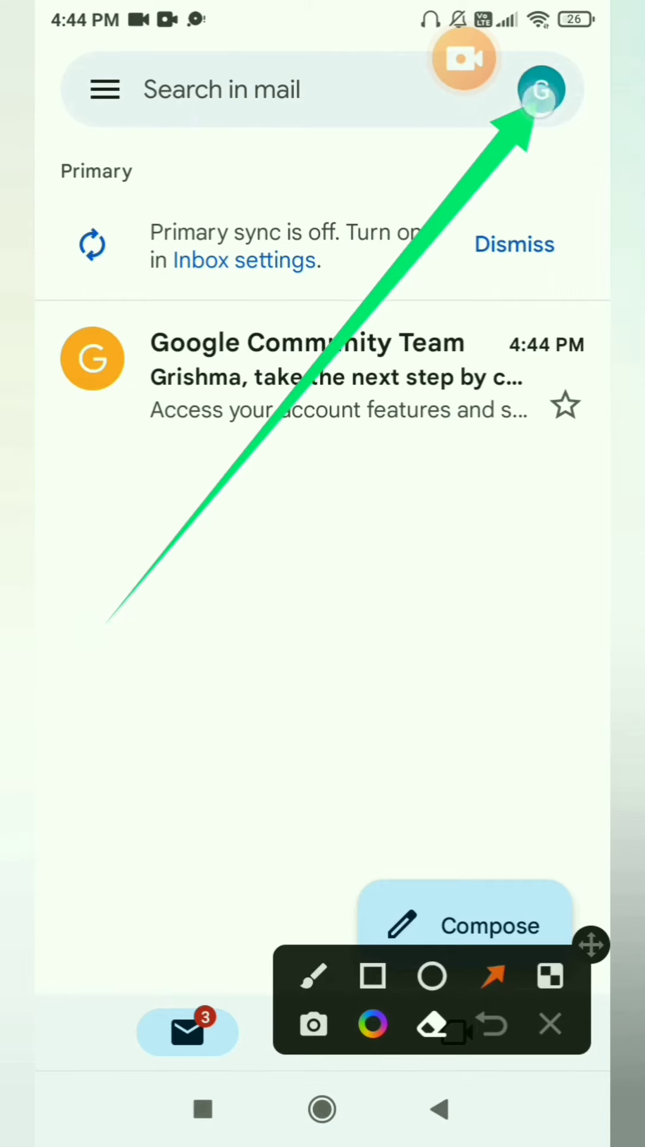
{"action": "left_click", "coordinate": [550, 1023]}
{"action": "left_click", "coordinate": [541, 90]}
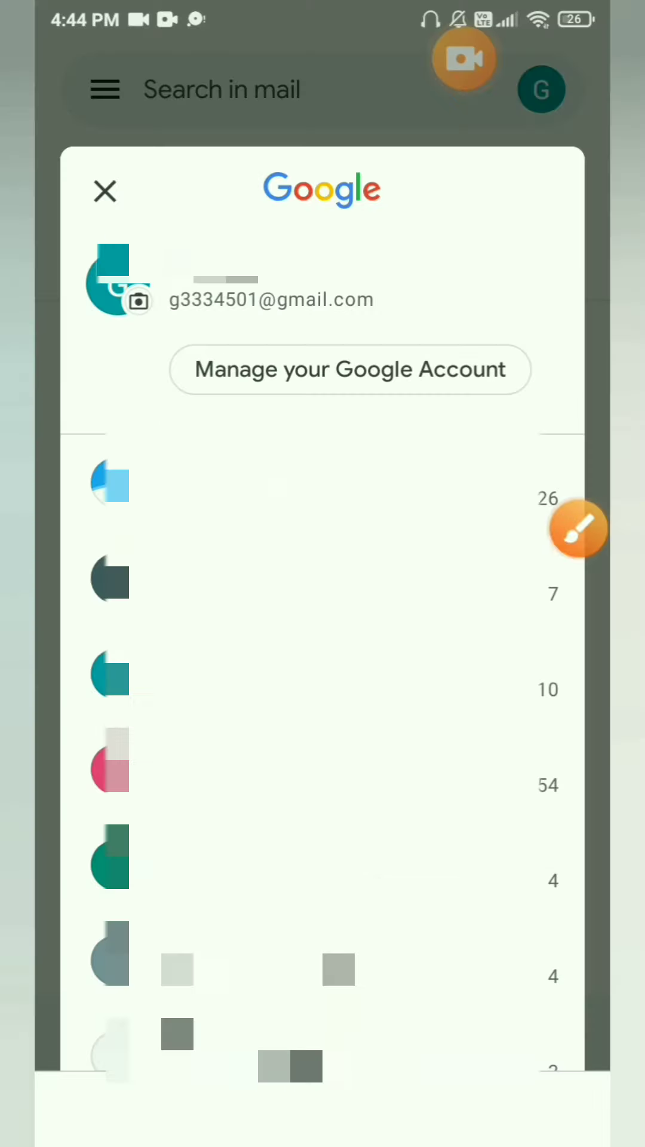
{"action": "left_click", "coordinate": [578, 529]}
{"action": "left_click_drag", "start_coordinate": [355, 267], "coordinate": [148, 270]}
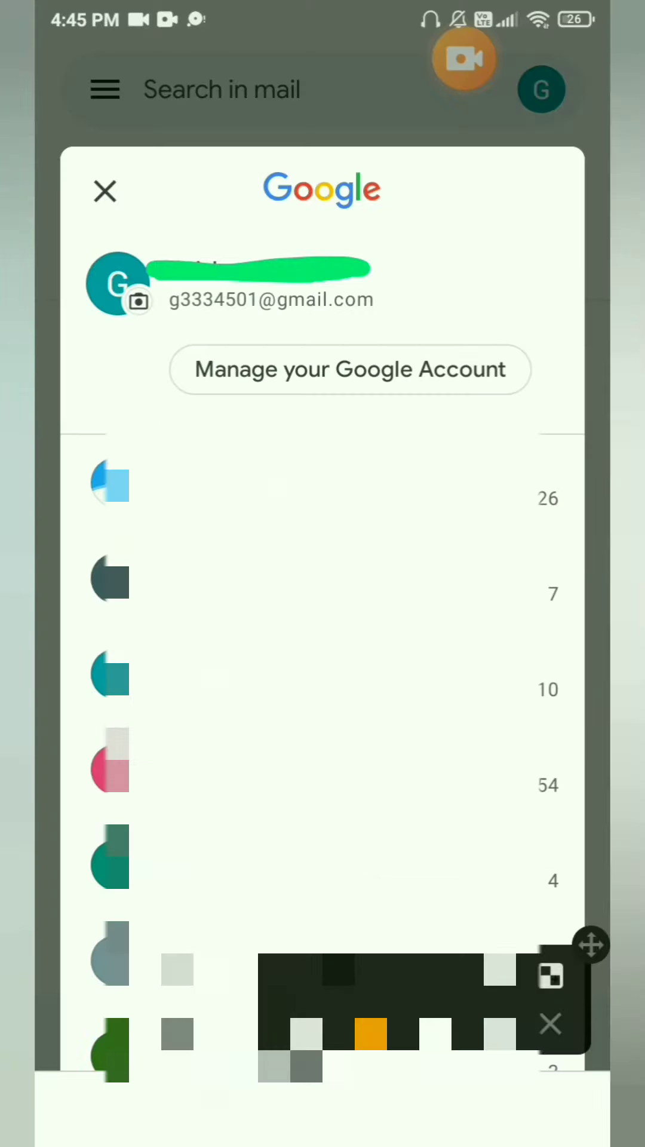
{"action": "mouse_move", "coordinate": [179, 343]}
{"action": "left_mouse_down"}
{"action": "mouse_move", "coordinate": [359, 222]}
{"action": "mouse_move", "coordinate": [215, 372]}
{"action": "mouse_move", "coordinate": [261, 377]}
{"action": "left_mouse_up"}
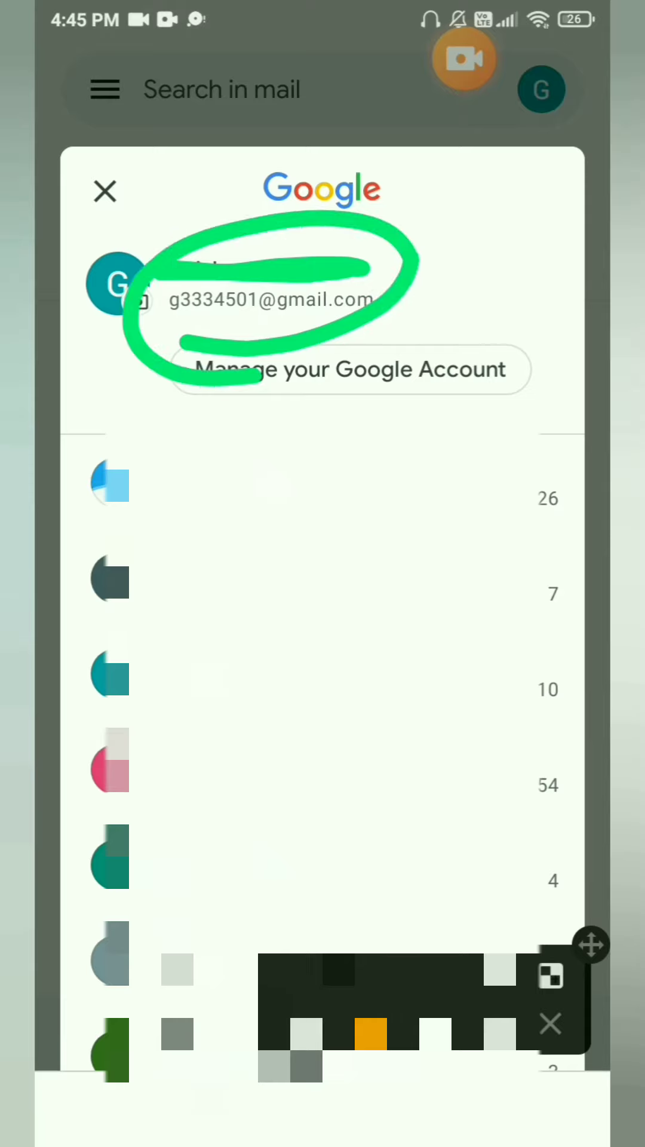